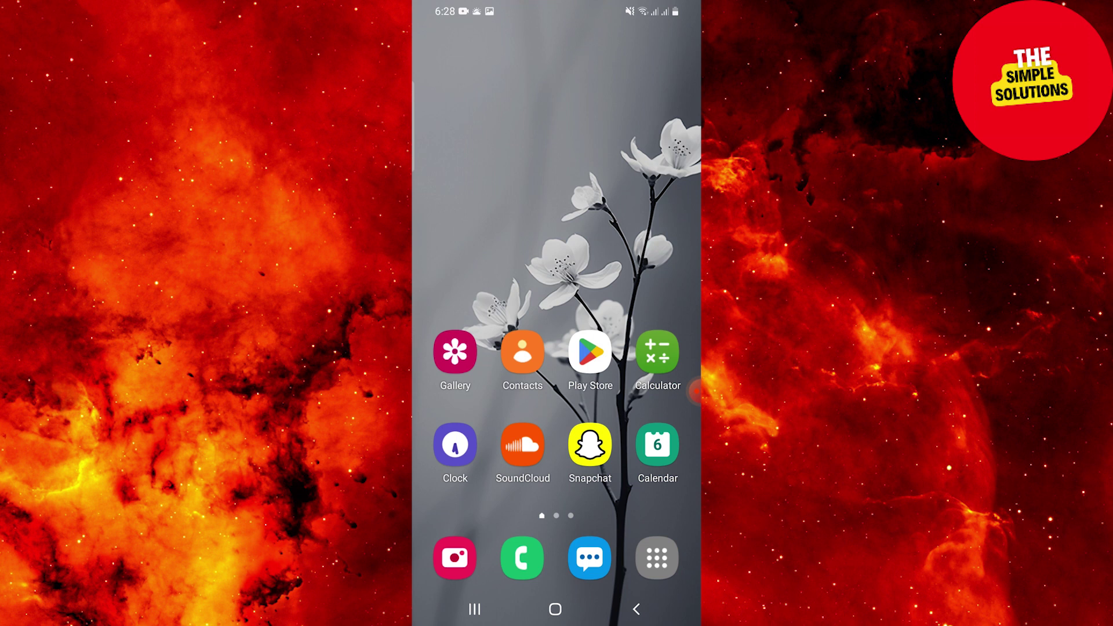
Check and dismiss the notification shade, then go to More connection settings and open Private DNS.
left_click_drag(557, 12, 557, 392)
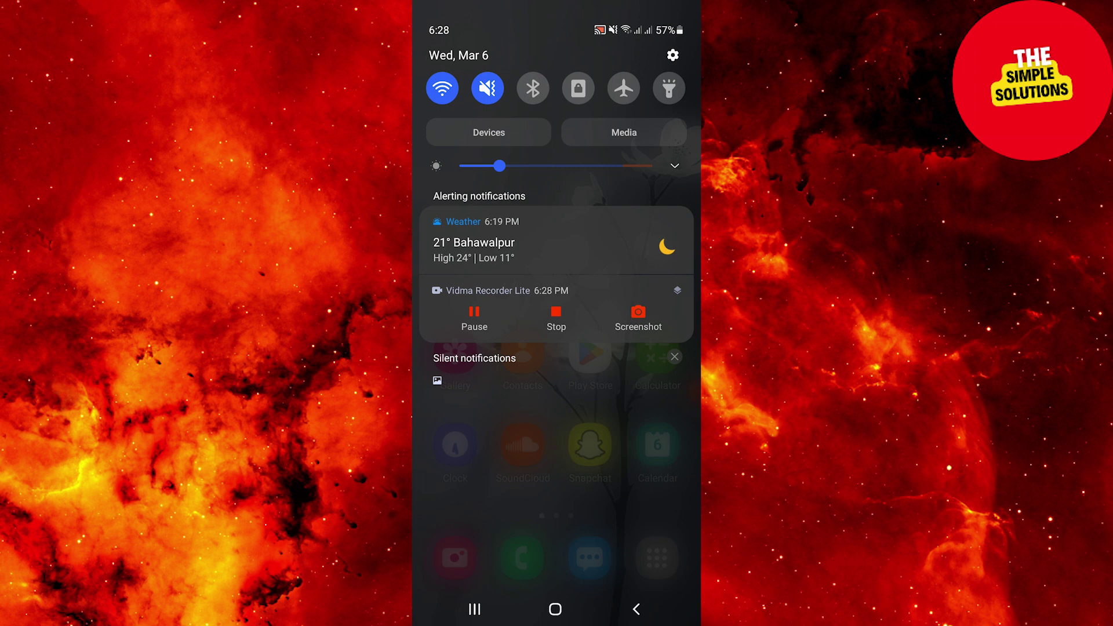
left_click_drag(557, 479, 556, 87)
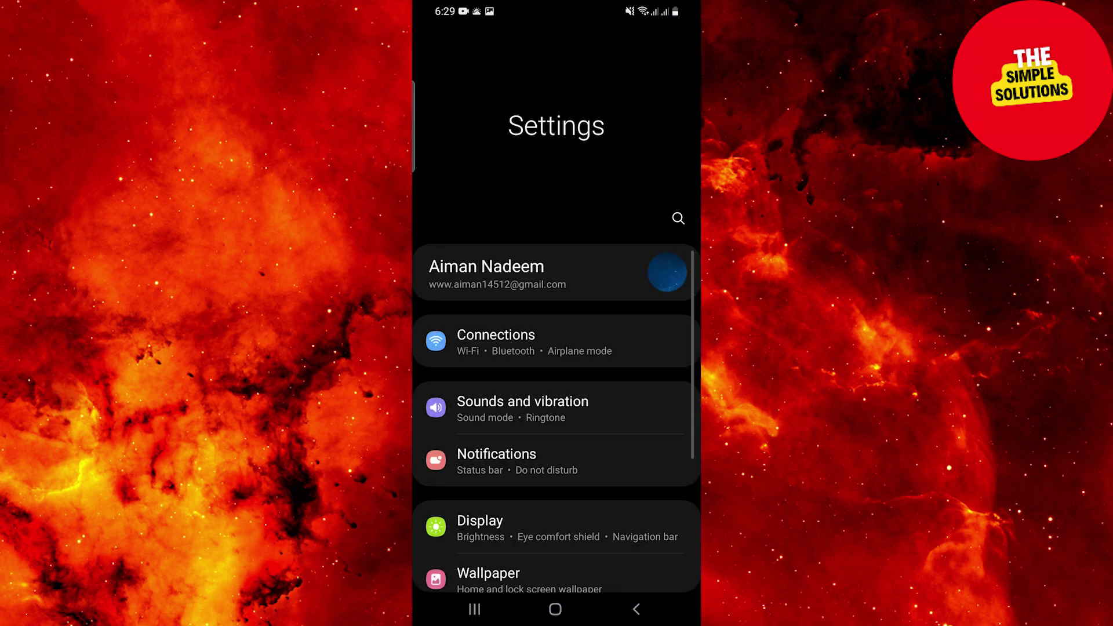
scroll(558, 348, "down", 5)
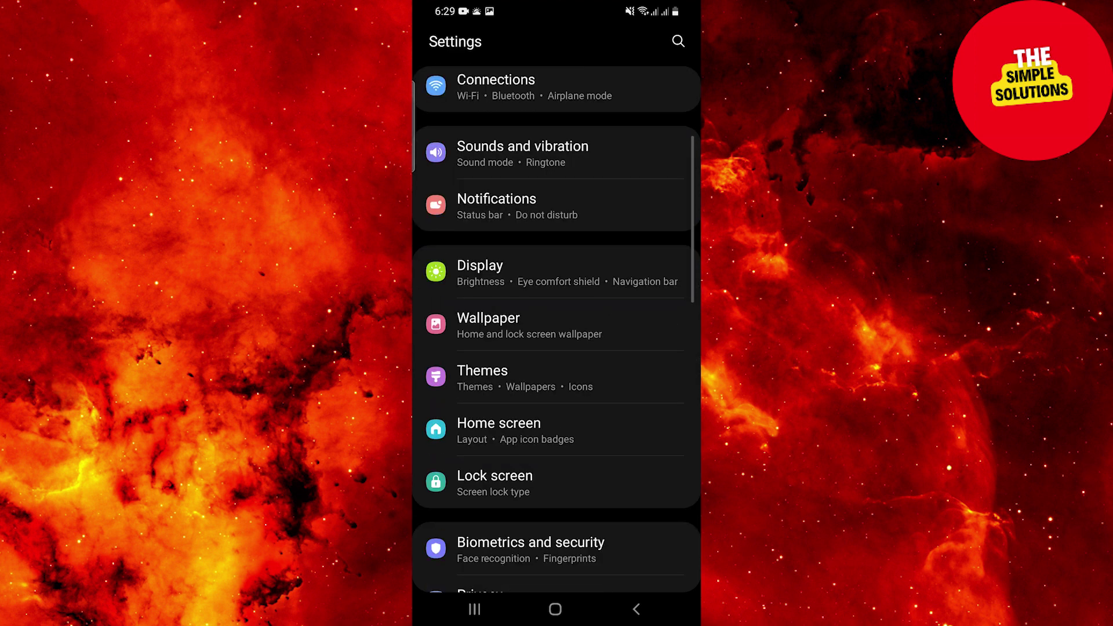
left_click(557, 458)
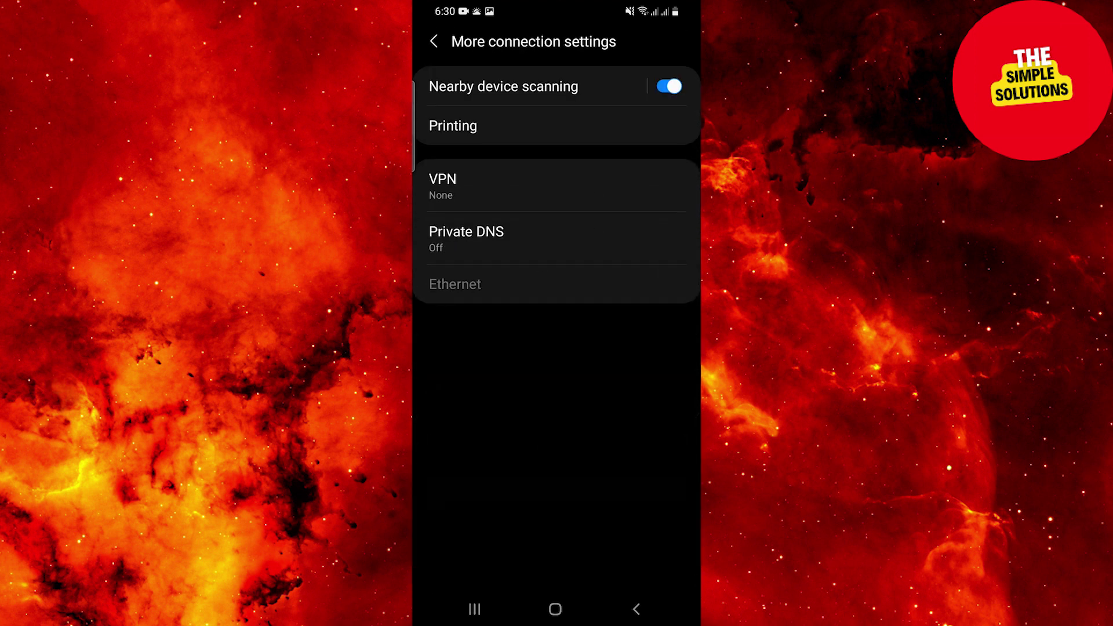
left_click(556, 237)
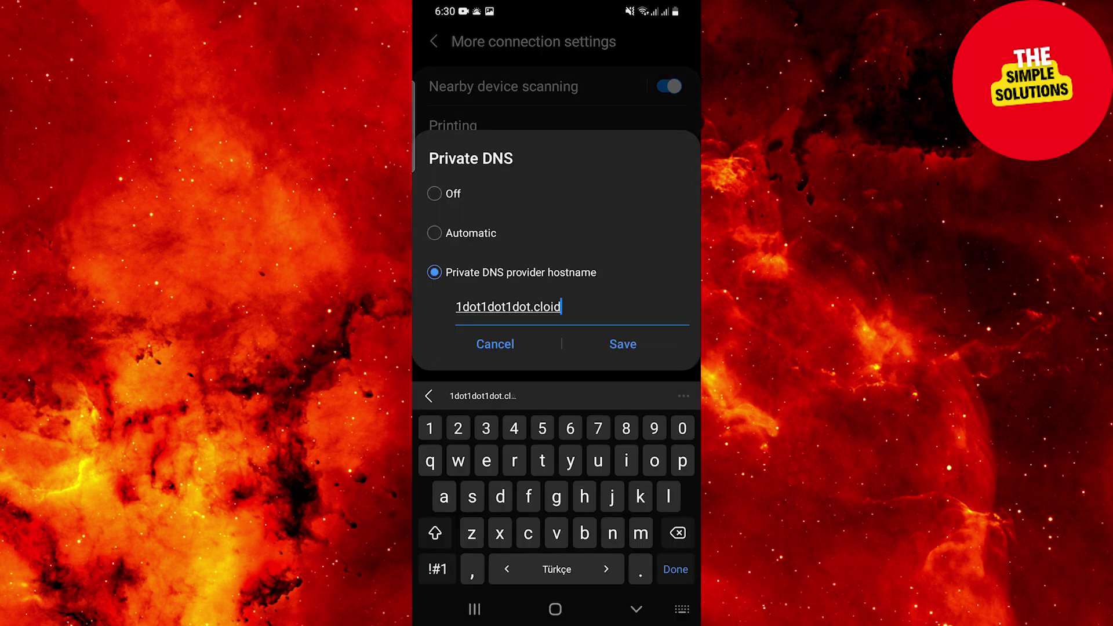
type("1dot1dot1dot.clouf")
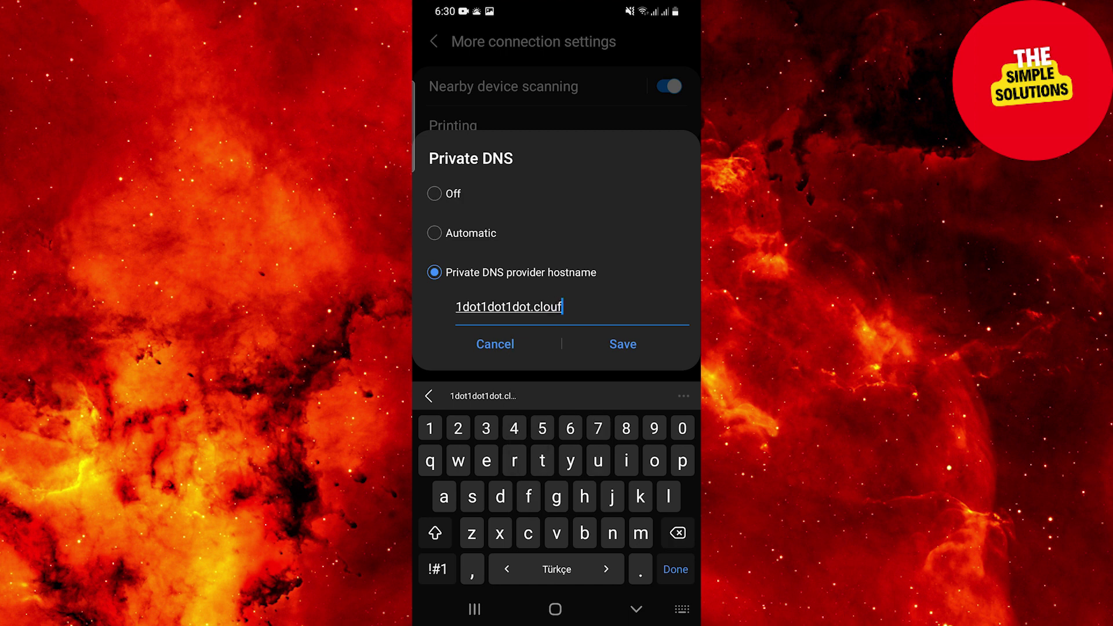
type("udflare-dns.com")
left_click(636, 609)
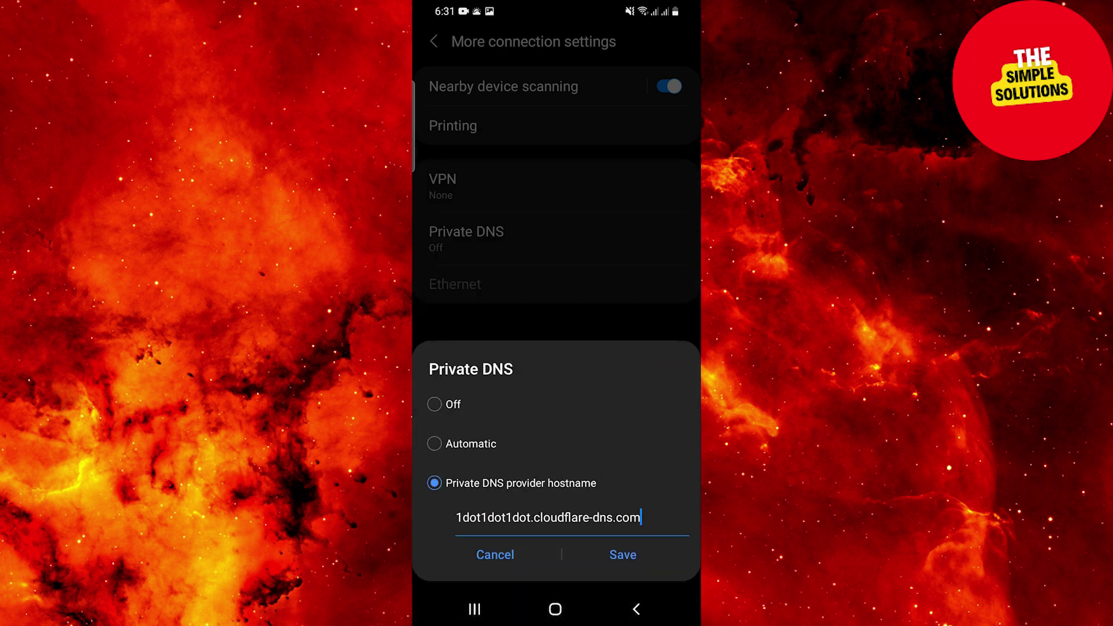
left_click(636, 609)
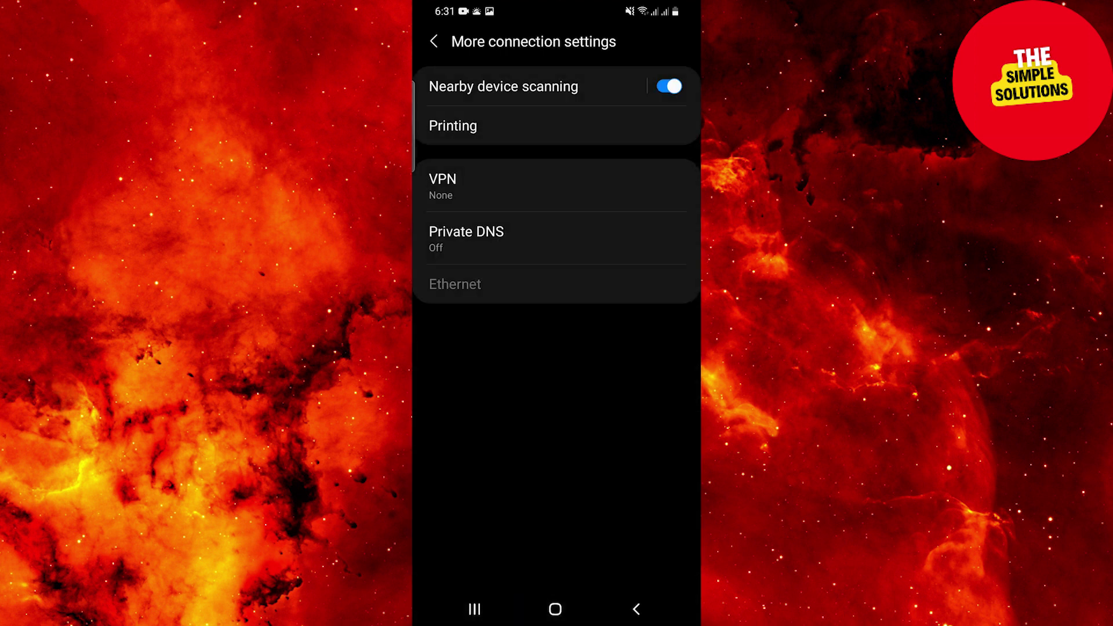